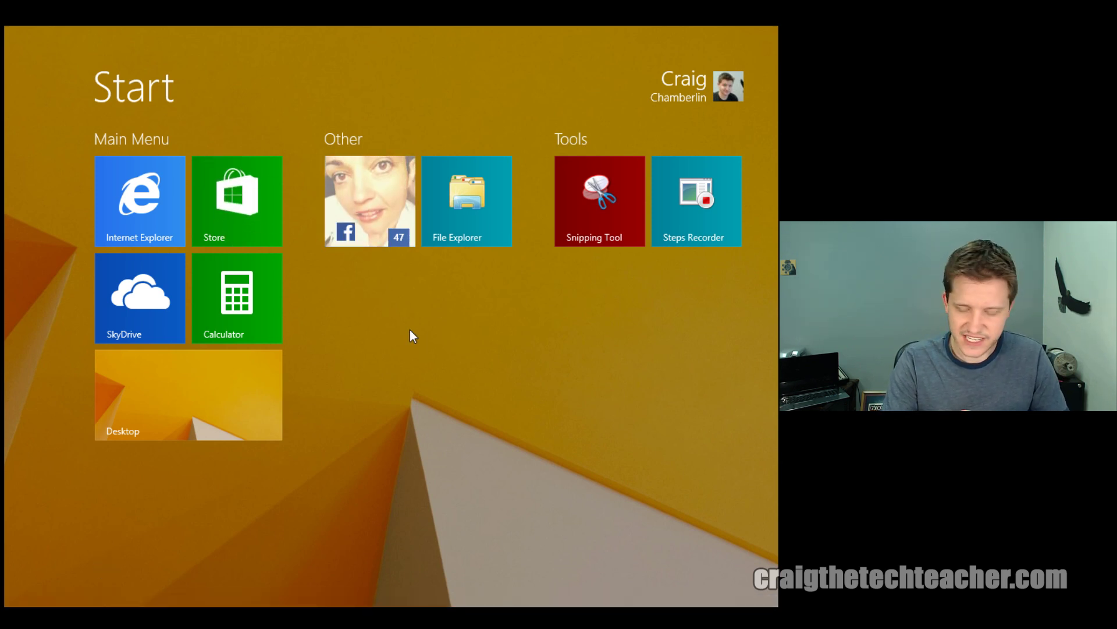
# Search for the notification settings and open the notifications page from the results
pyautogui.write('notifac')
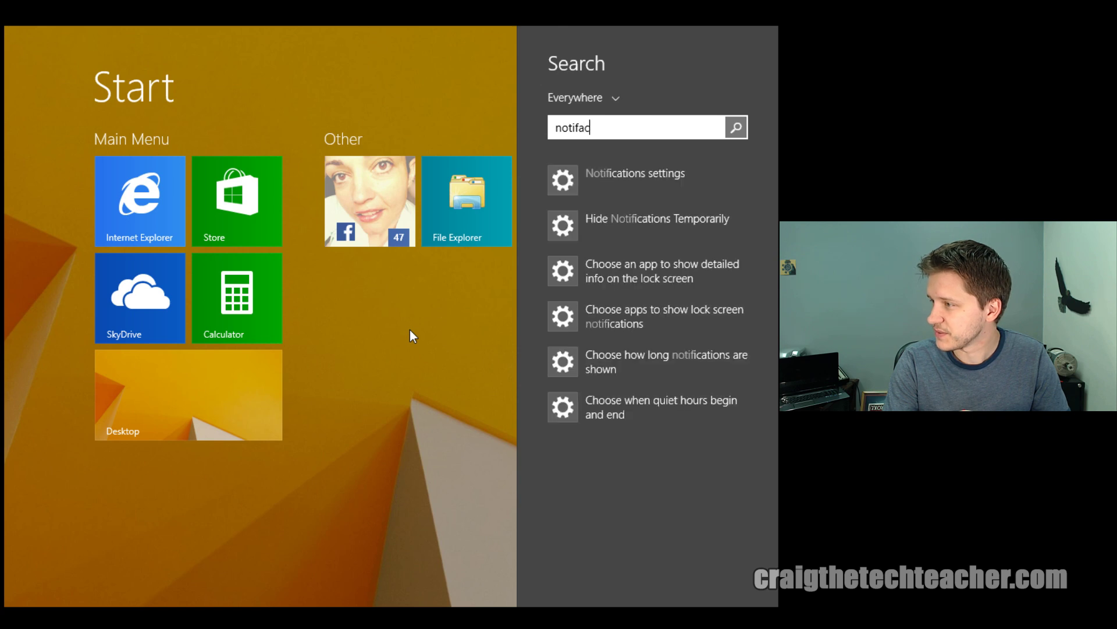
pyautogui.write('tion')
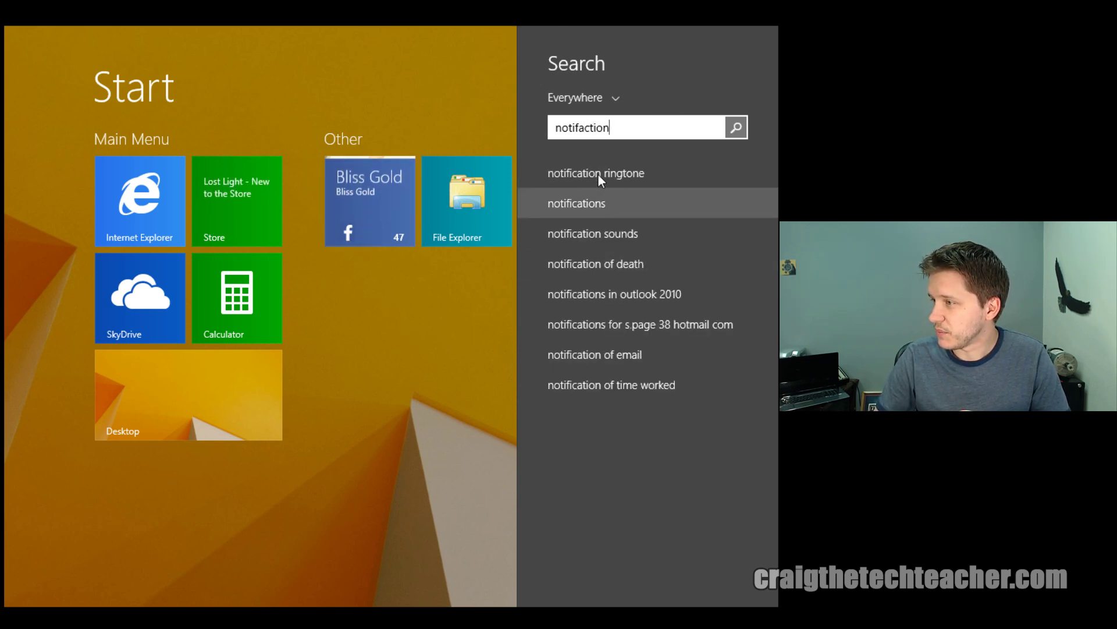
pyautogui.press('BackSpace')
pyautogui.press('BackSpace')
pyautogui.press('BackSpace')
pyautogui.press('BackSpace')
pyautogui.press('BackSpace')
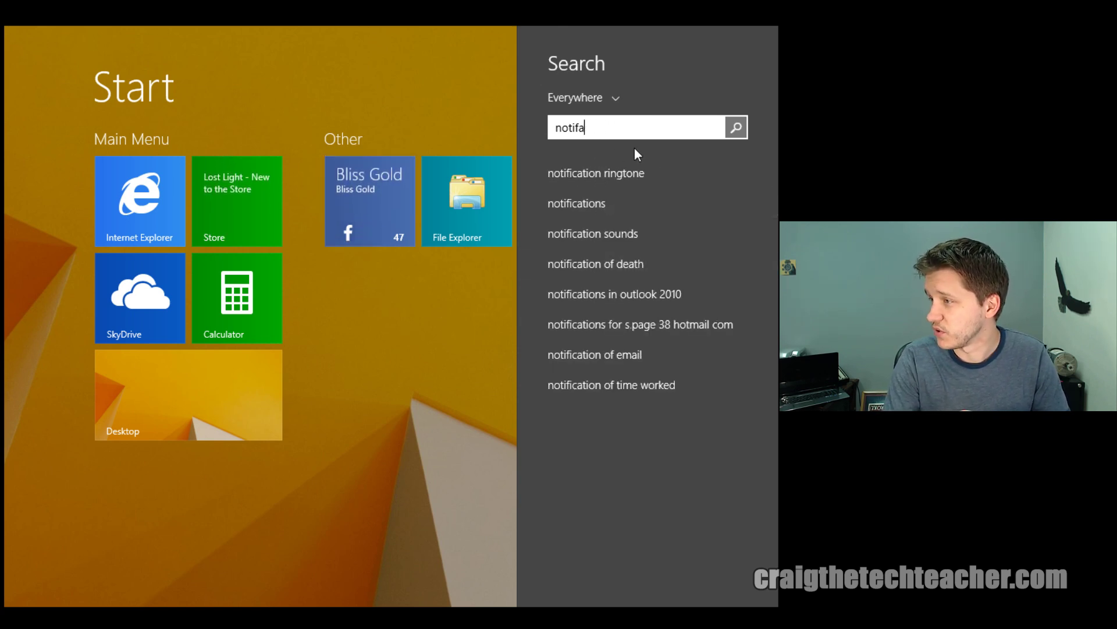
pyautogui.press('BackSpace')
pyautogui.write('i')
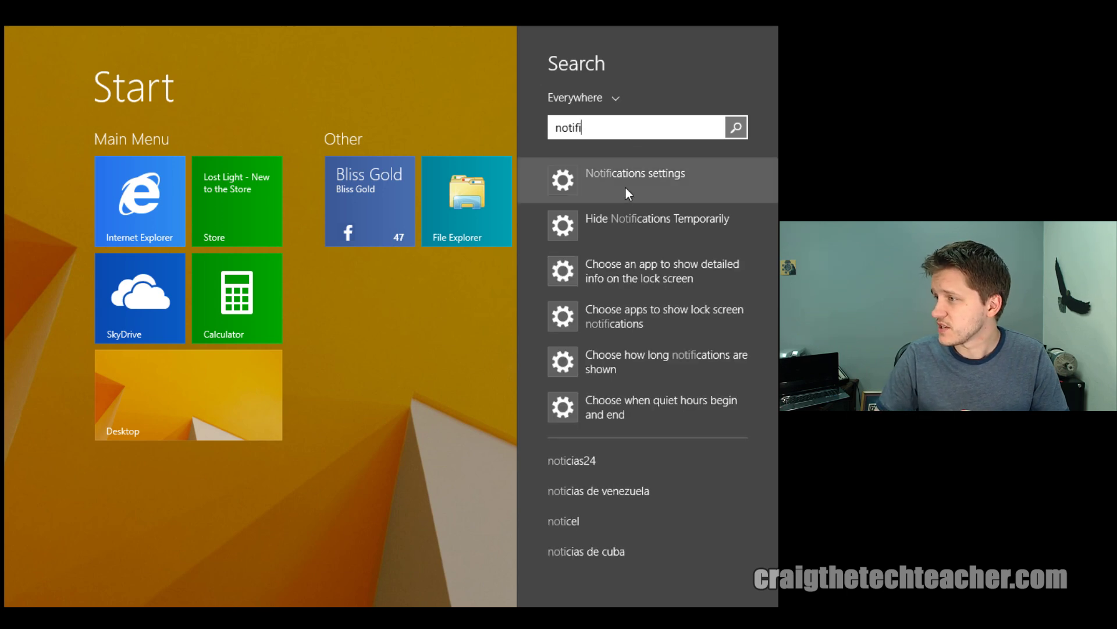
pyautogui.click(622, 192)
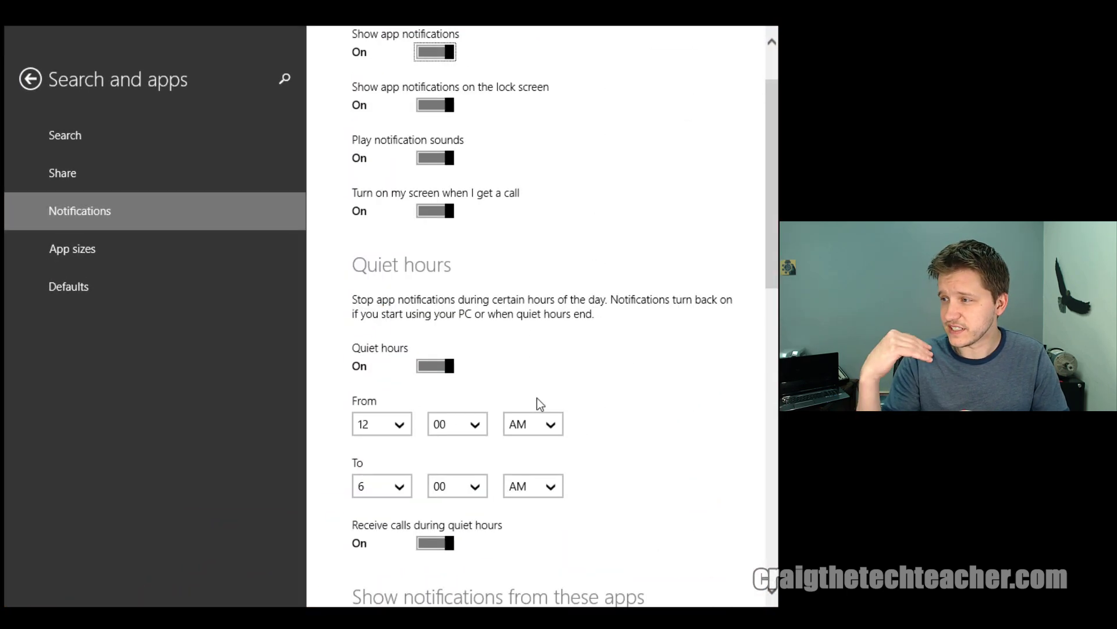
pyautogui.scroll(2, 547, 393)
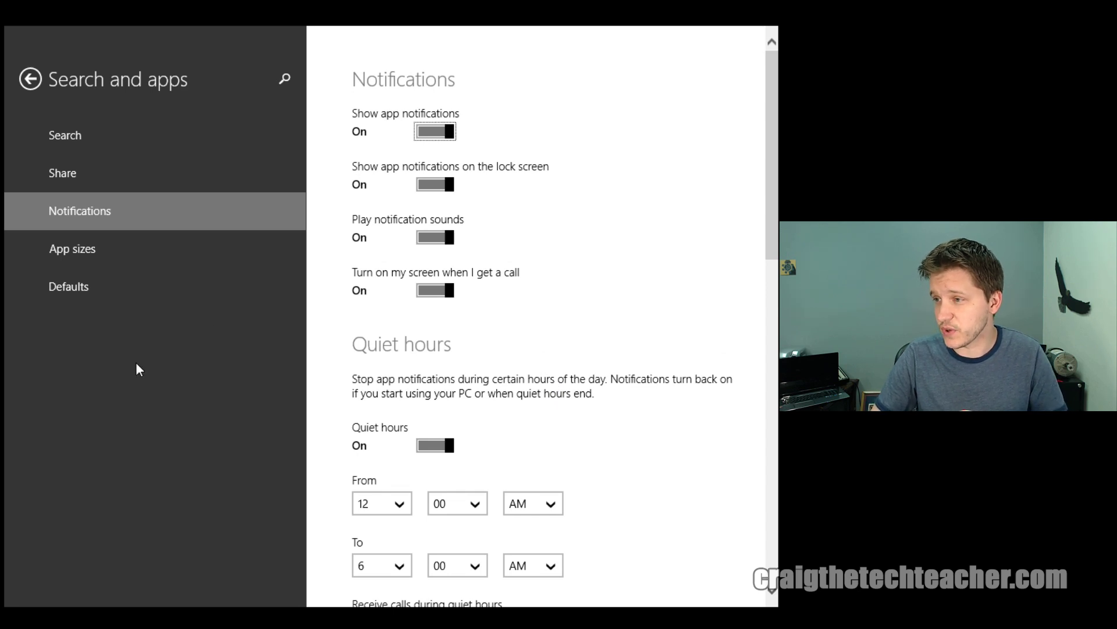
# Reach PC settings through the Settings charm, then go to Search and apps > Notifications
pyautogui.press('super')
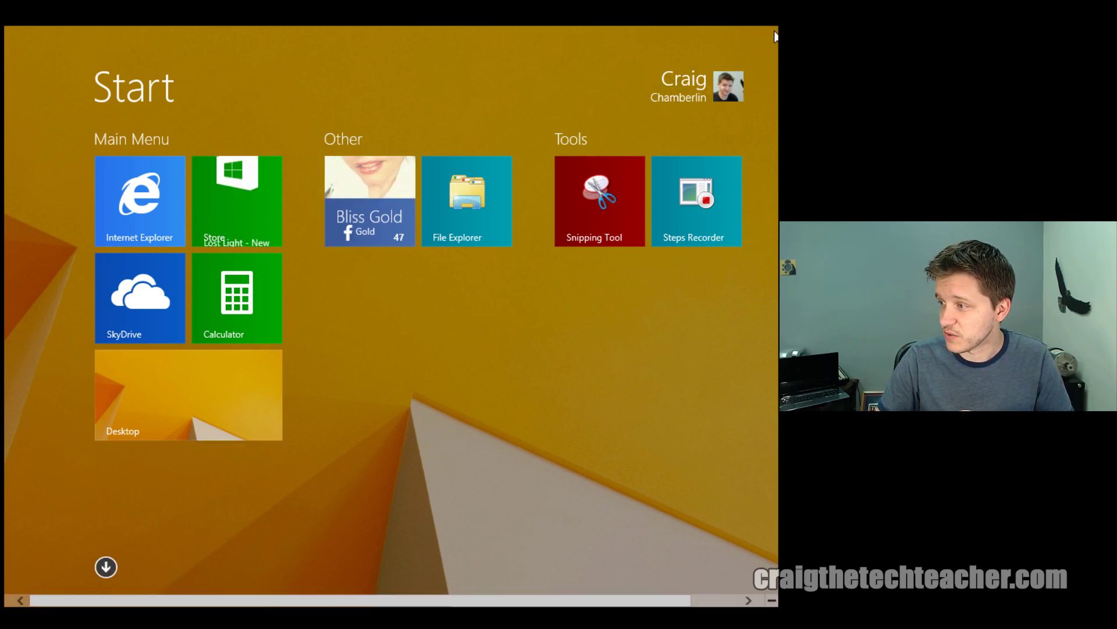
pyautogui.moveTo(777, 28)
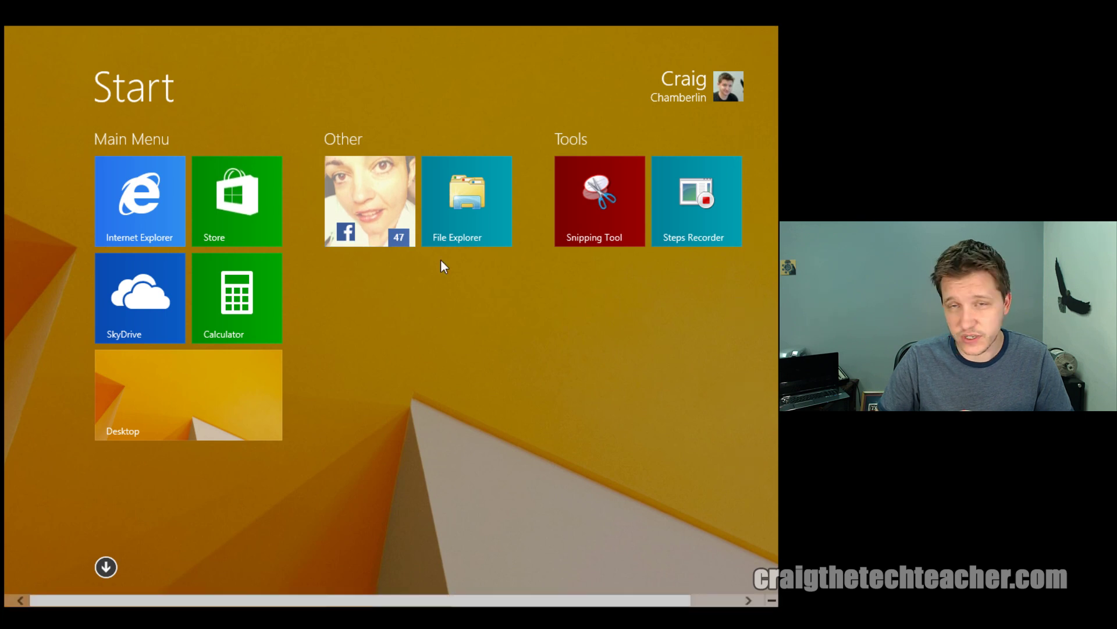
pyautogui.press('super+c')
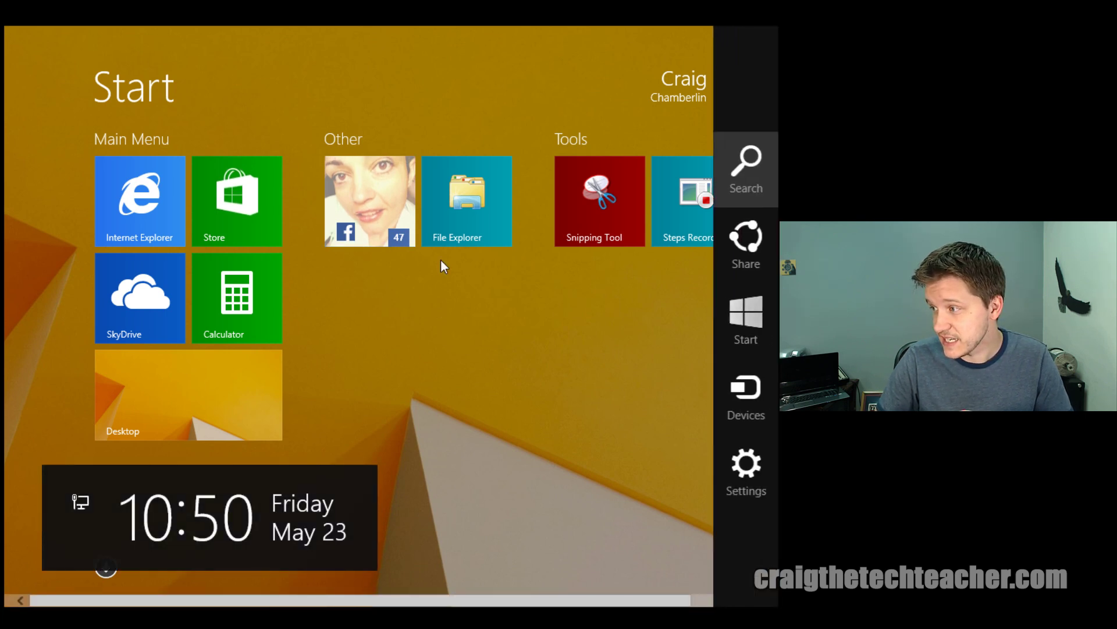
pyautogui.click(749, 466)
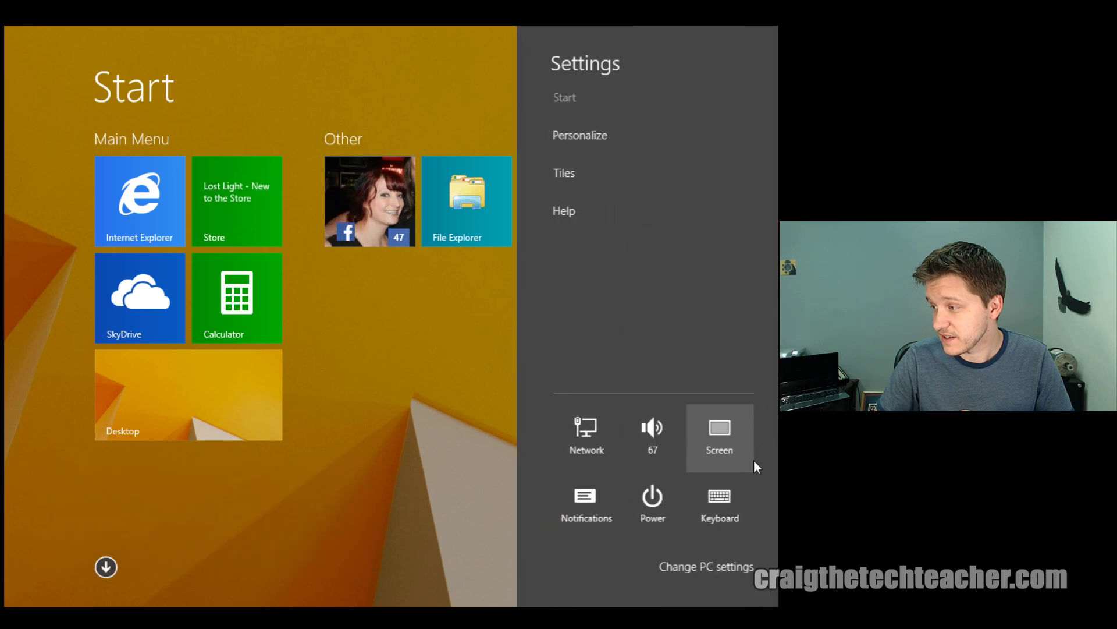
pyautogui.click(711, 572)
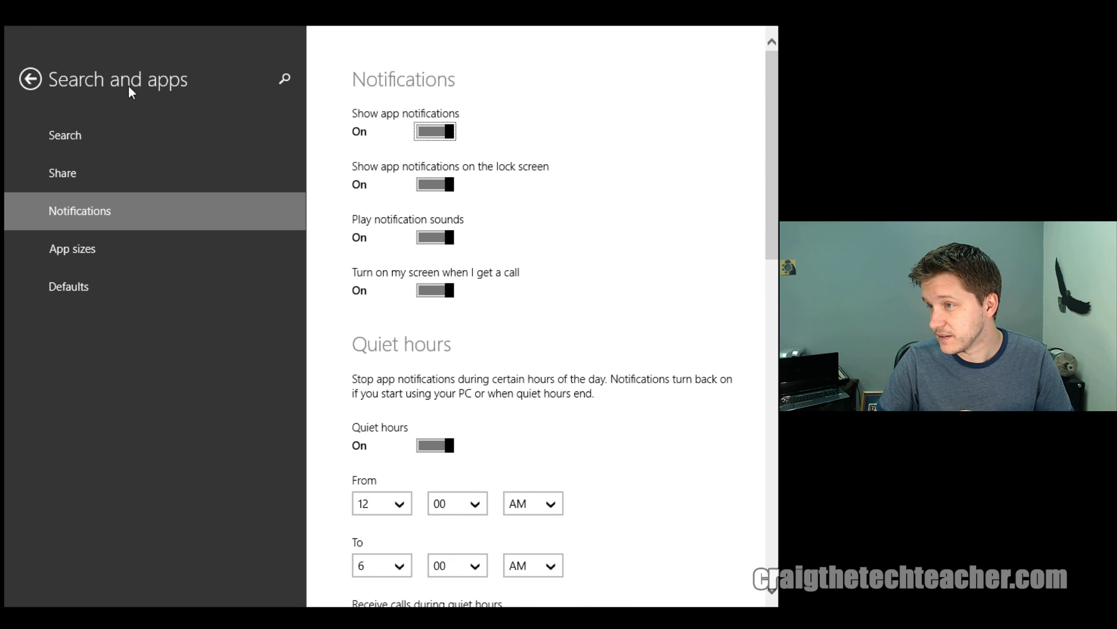
pyautogui.click(31, 78)
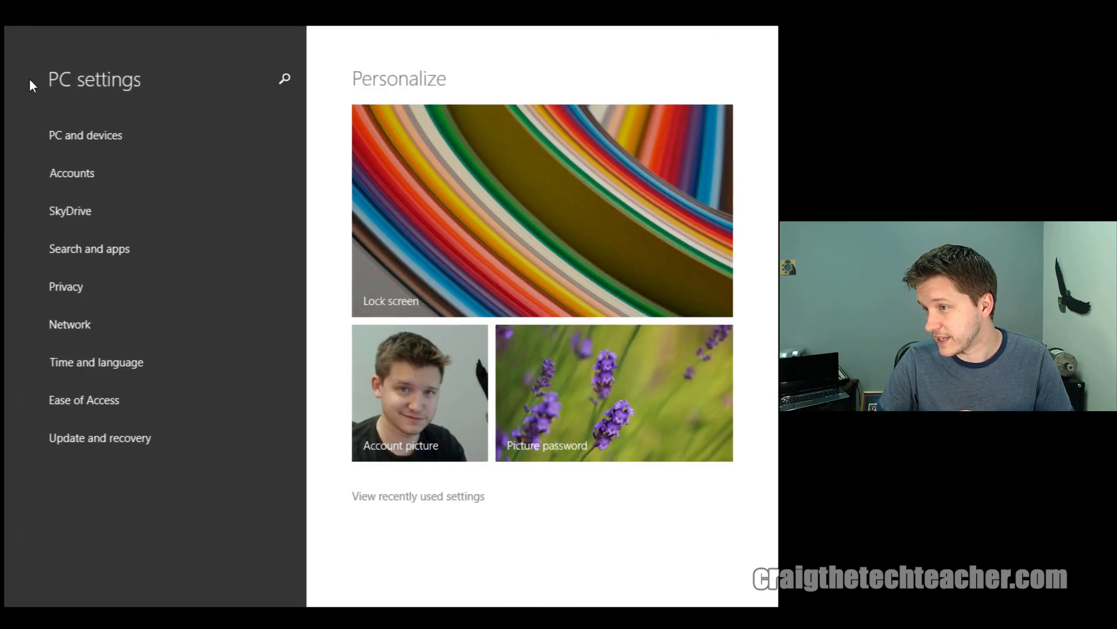
pyautogui.click(99, 249)
pyautogui.click(112, 212)
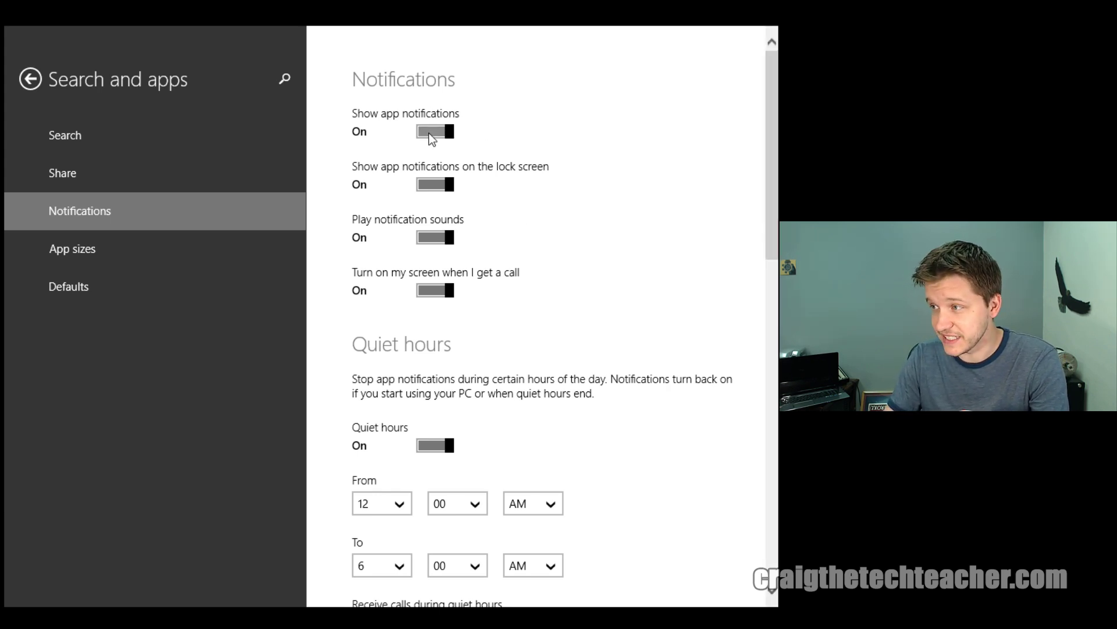
pyautogui.click(430, 135)
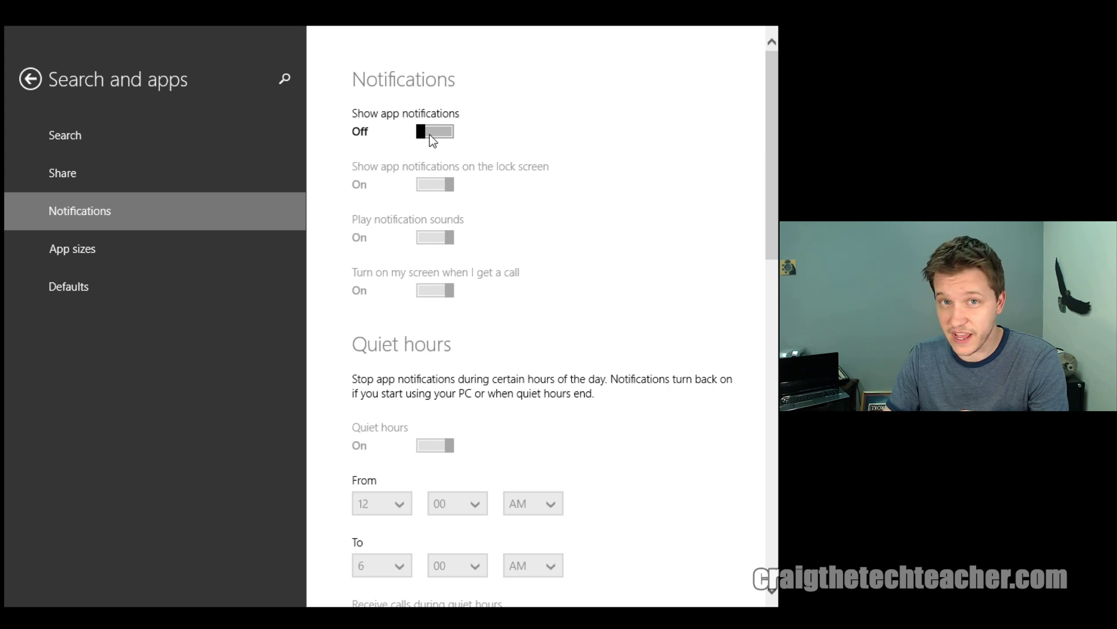
pyautogui.click(430, 133)
pyautogui.click(430, 184)
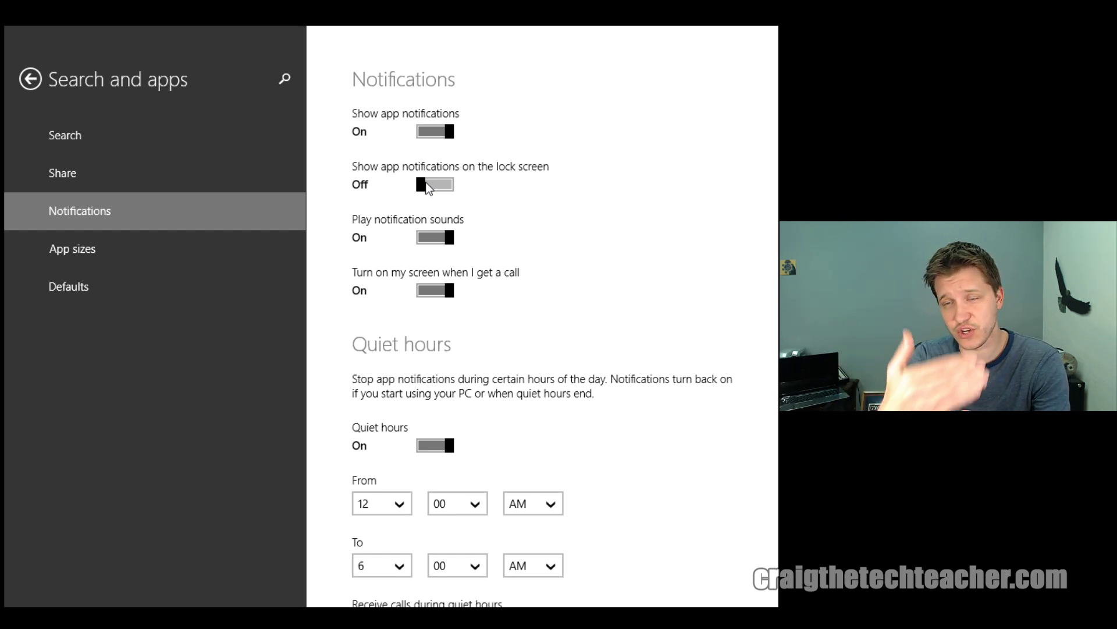
pyautogui.click(428, 185)
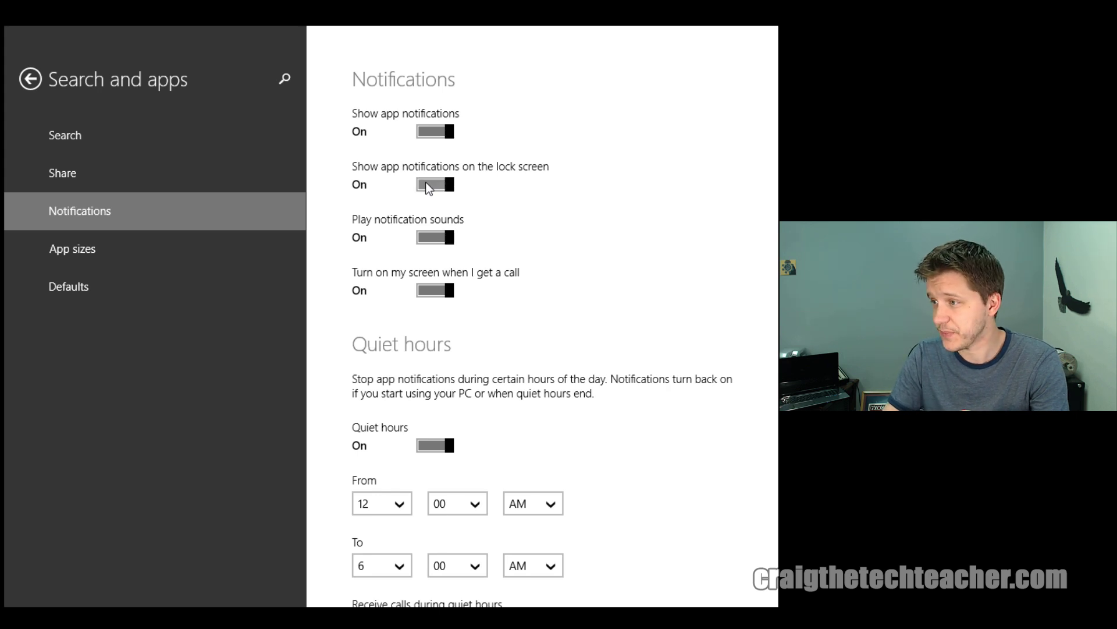
pyautogui.click(436, 237)
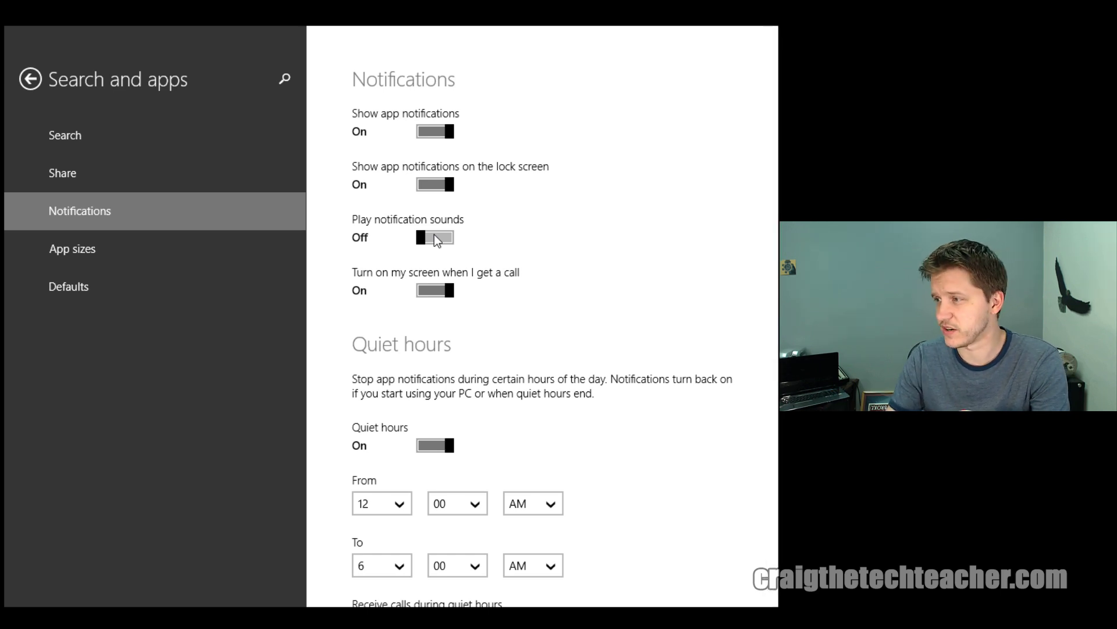
pyautogui.click(434, 235)
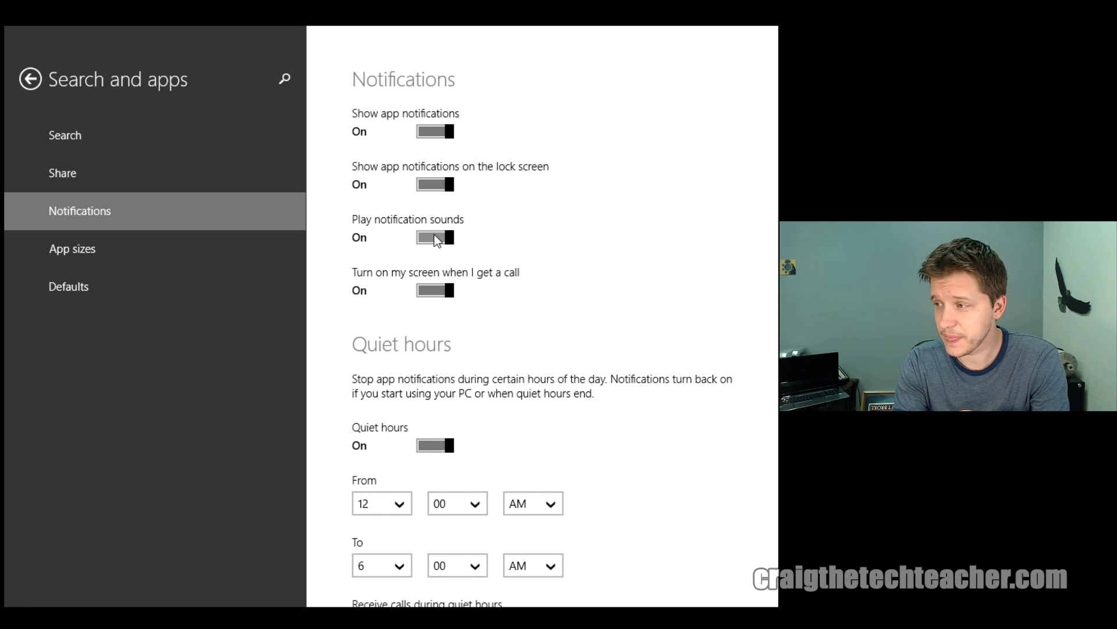
pyautogui.click(425, 287)
pyautogui.click(426, 287)
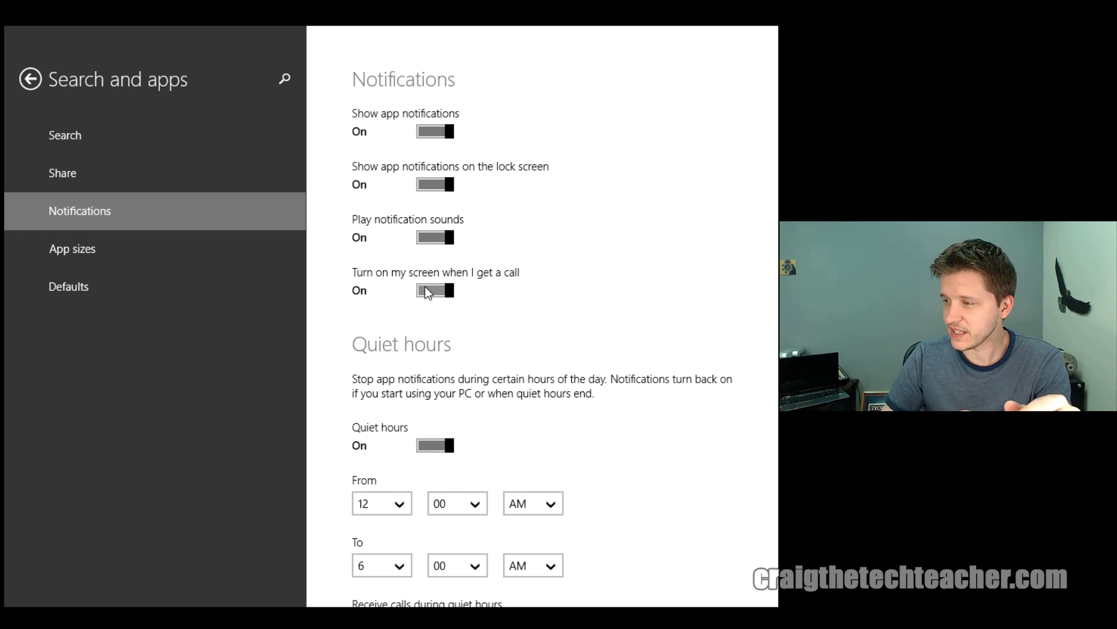
pyautogui.scroll(-5, 524, 293)
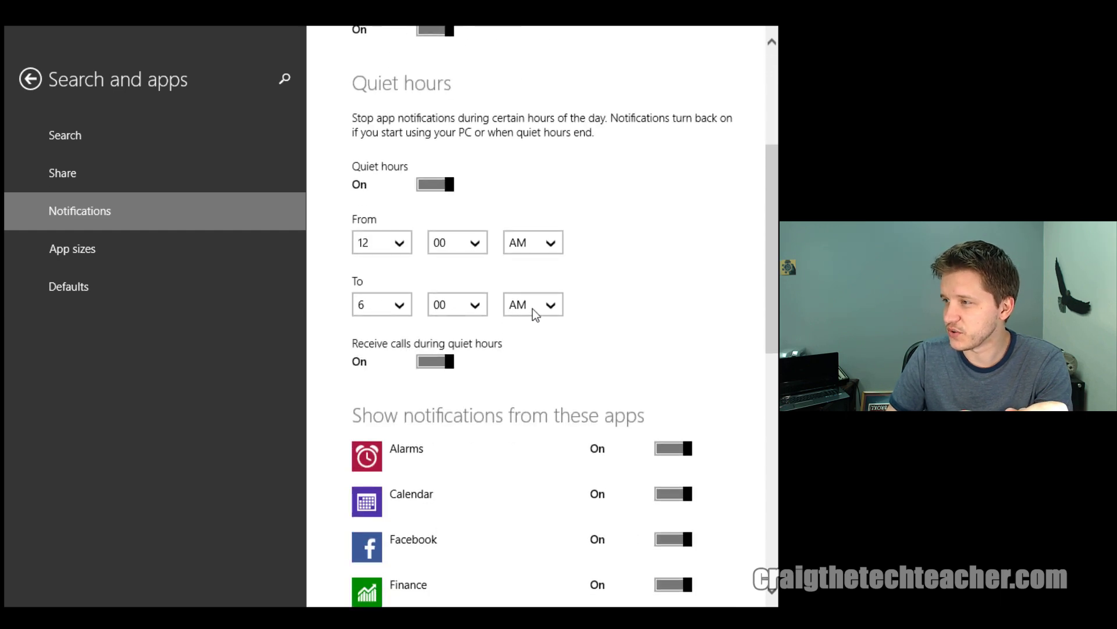
pyautogui.scroll(3, 564, 307)
pyautogui.scroll(-1, 566, 309)
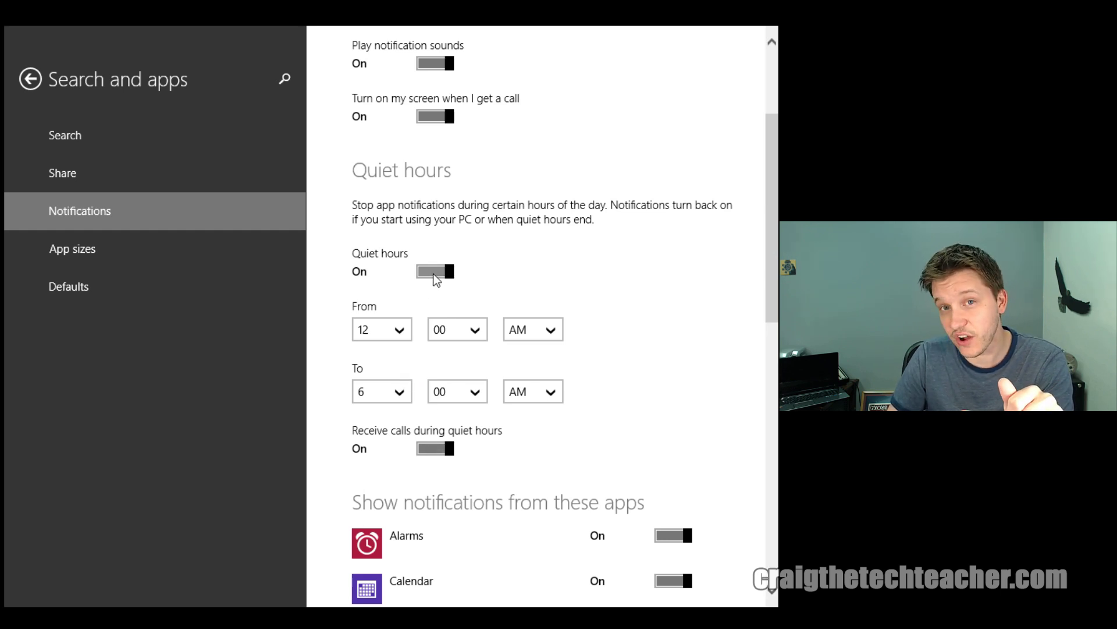
pyautogui.scroll(-5, 637, 435)
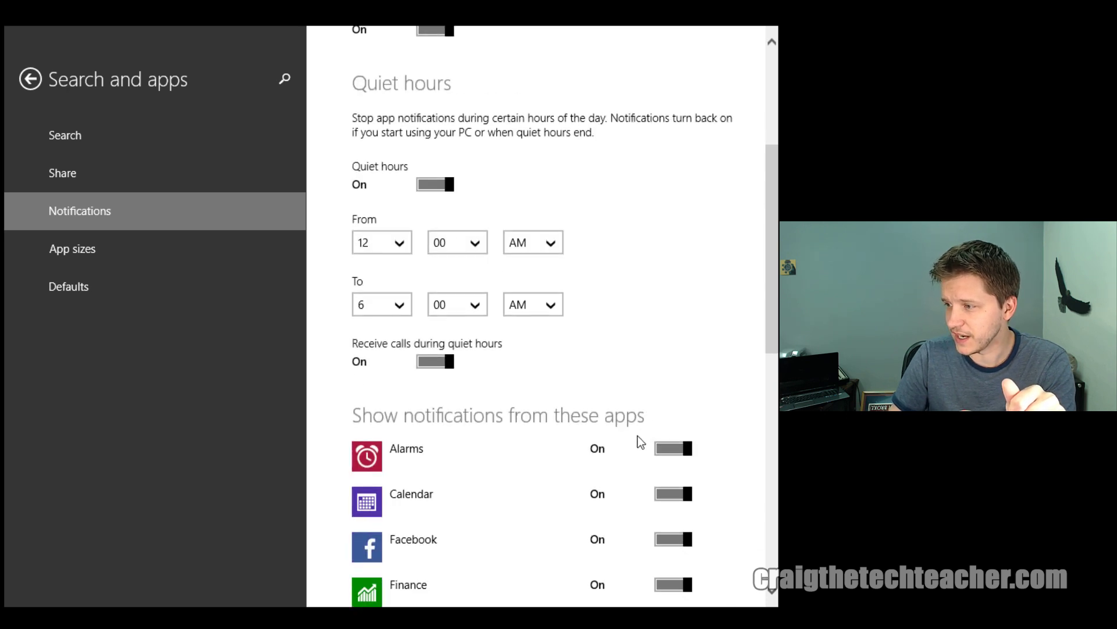
pyautogui.scroll(4, 623, 431)
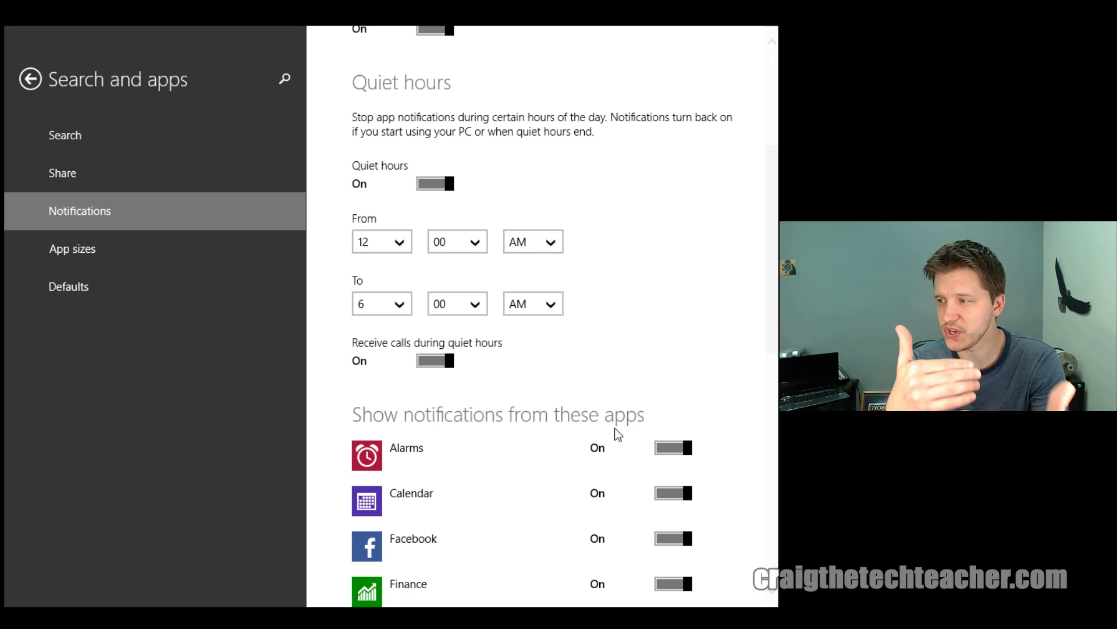
# Under 'Show notifications from these apps', switch the Facebook toggle to Off
pyautogui.scroll(-4, 567, 375)
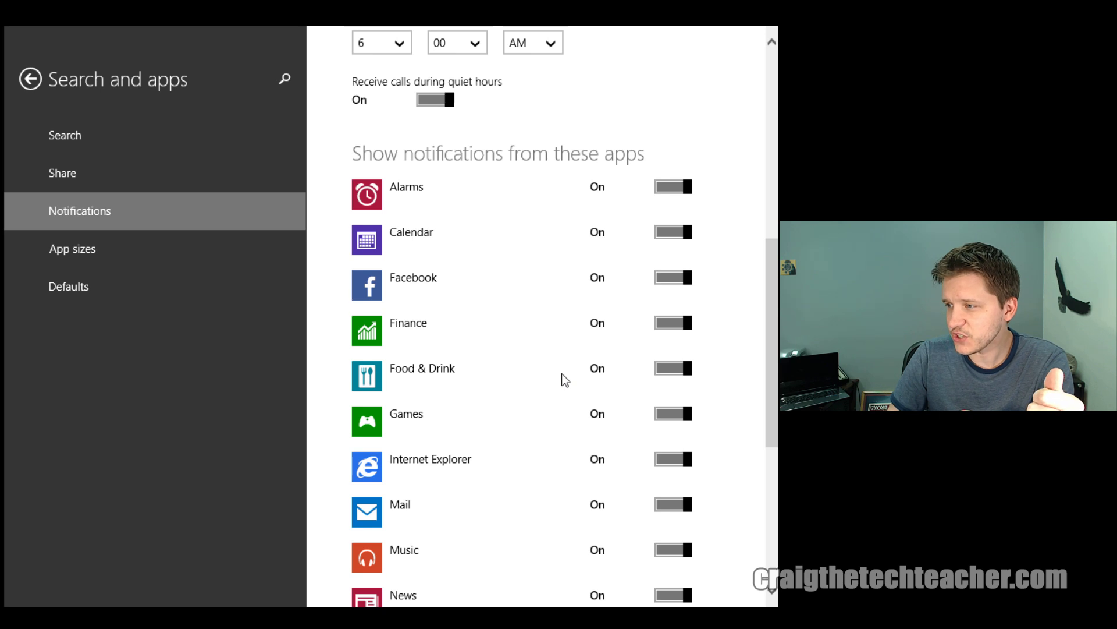
pyautogui.scroll(-3, 561, 373)
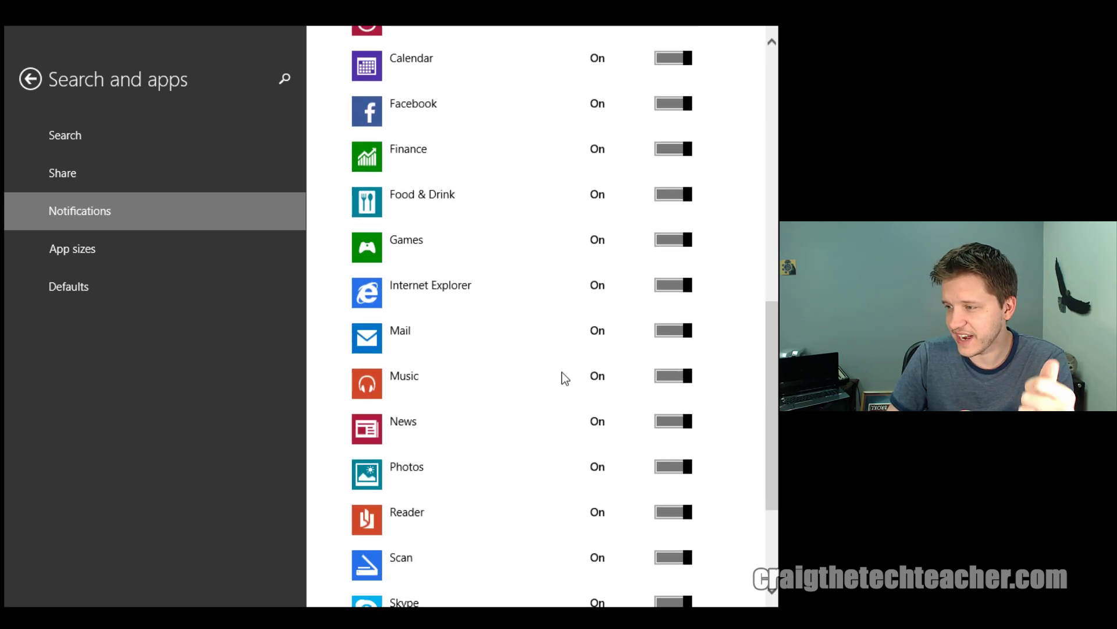
pyautogui.scroll(-3, 546, 364)
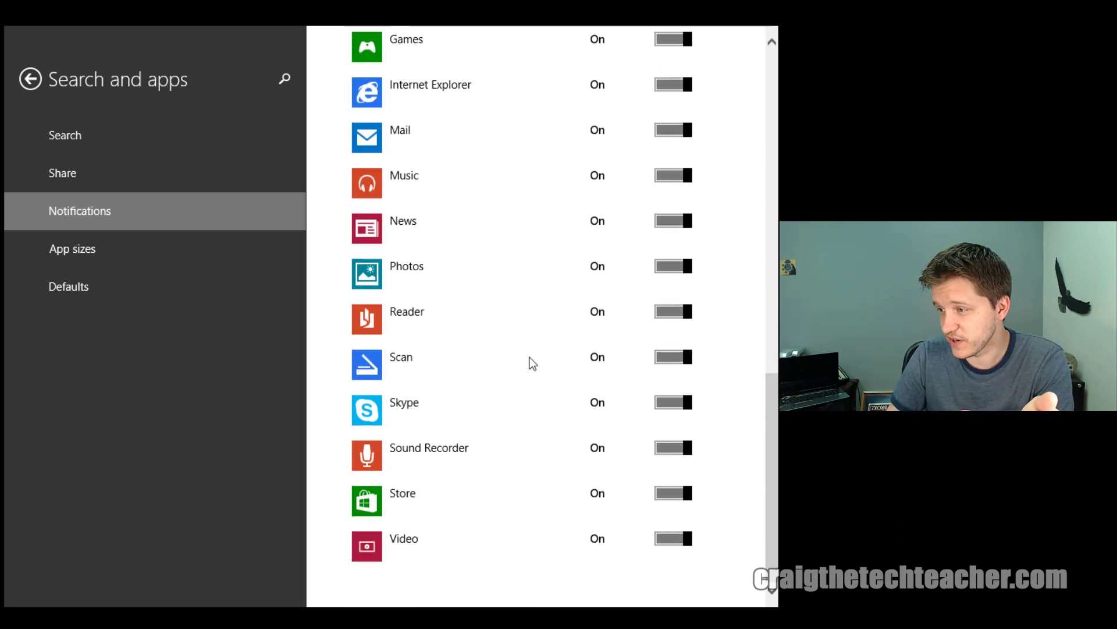
pyautogui.scroll(5, 528, 361)
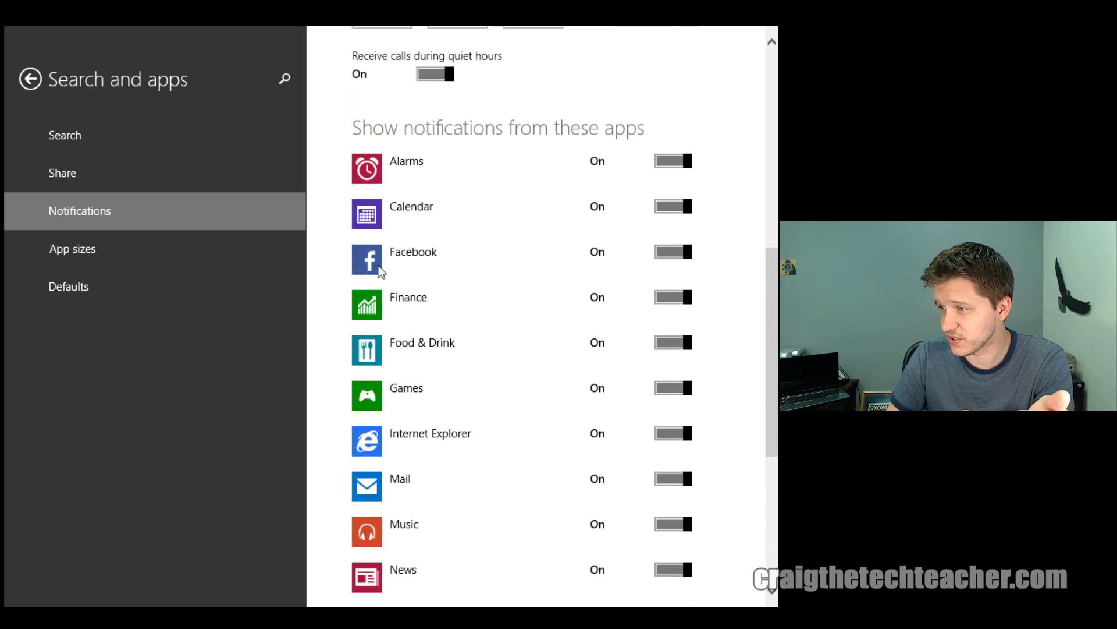
pyautogui.click(662, 255)
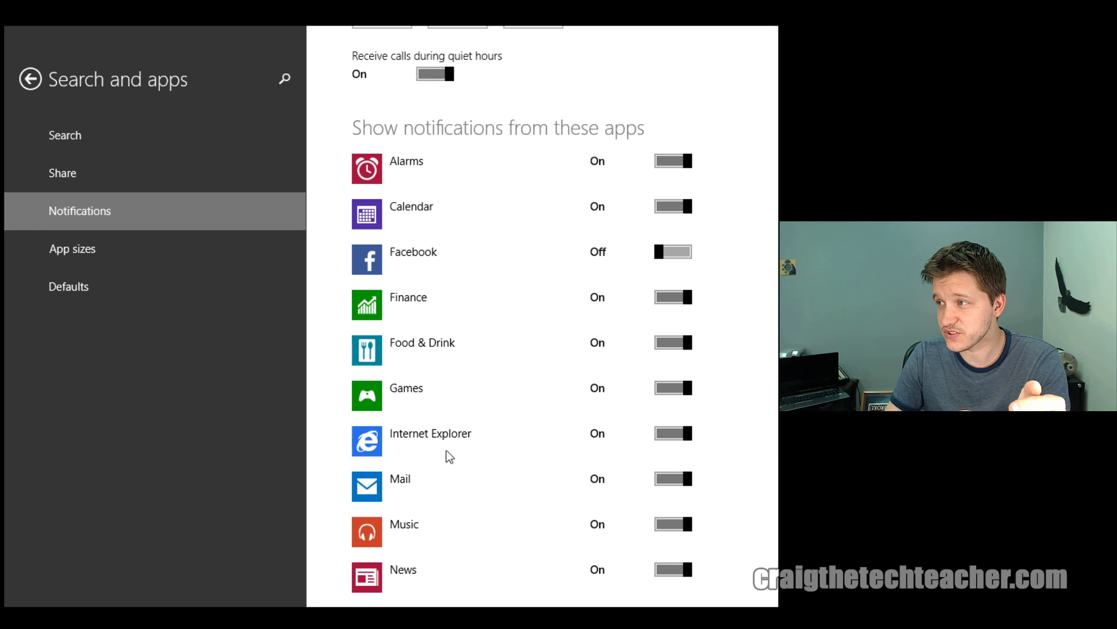
pyautogui.scroll(10, 495, 448)
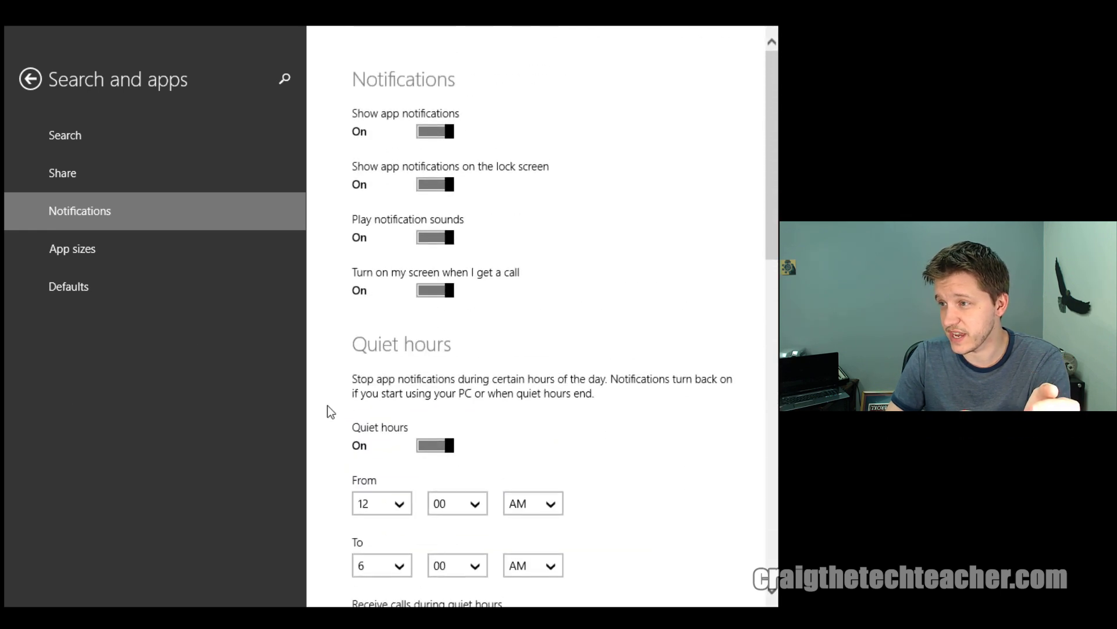
# Return to Search and apps > Notifications and switch 'Show app notifications' to Off
pyautogui.click(30, 78)
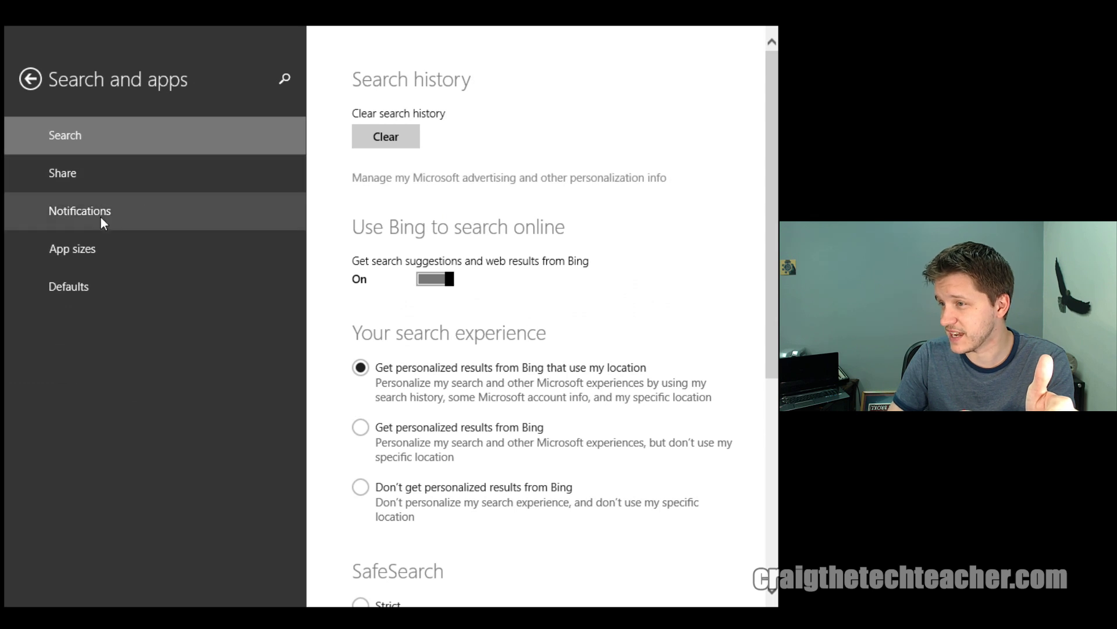
pyautogui.click(101, 216)
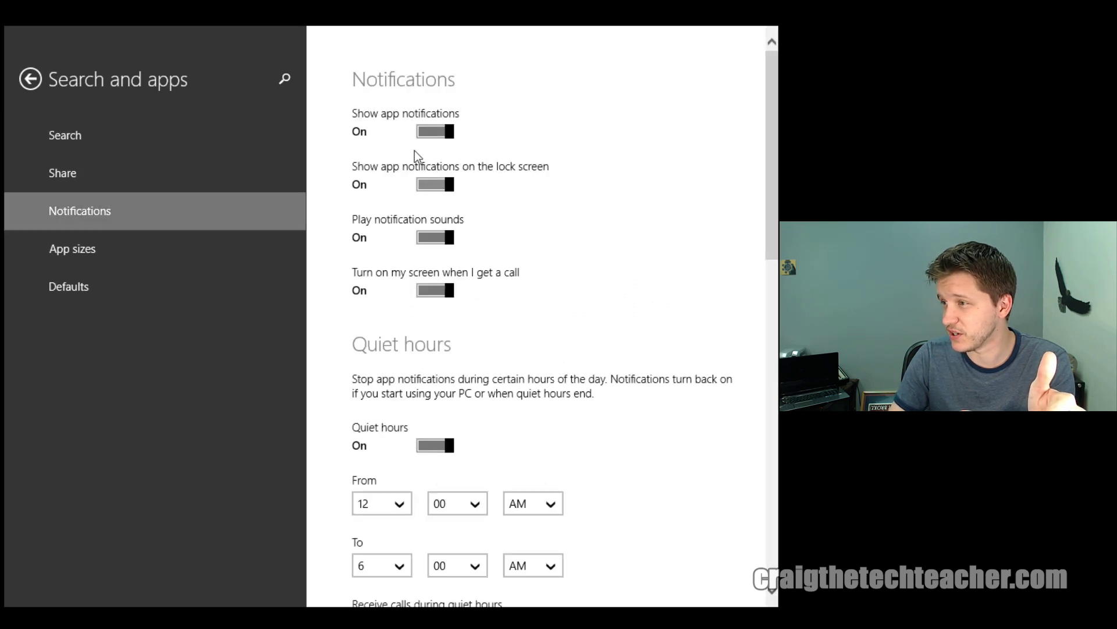
pyautogui.click(433, 132)
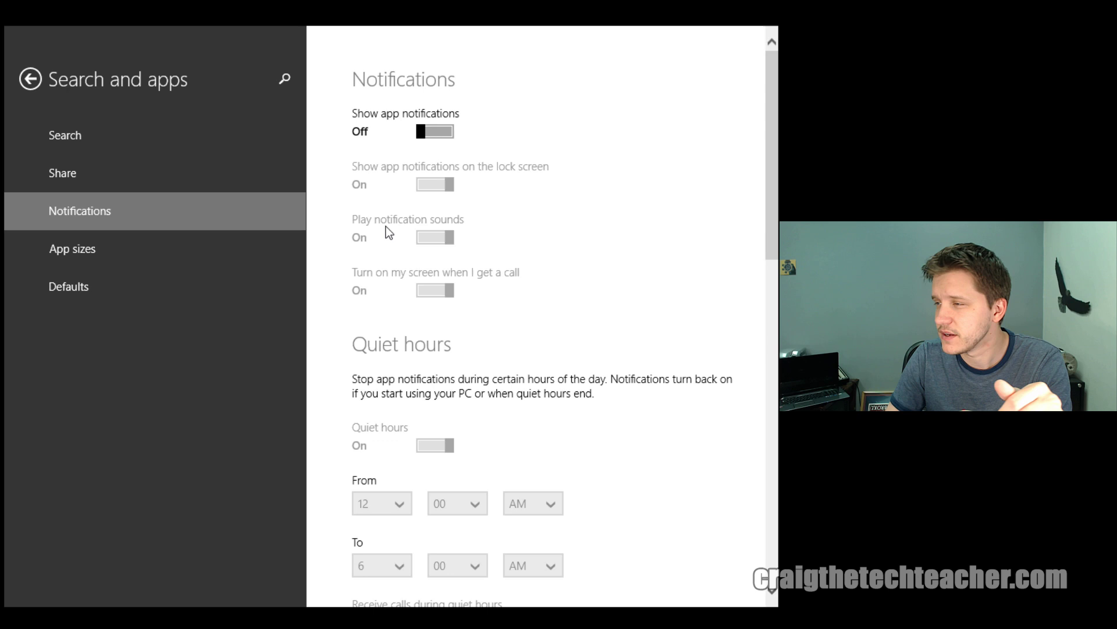
# Right-click the Facebook tile on the Start screen, choose Uninstall, and confirm
pyautogui.press('super')
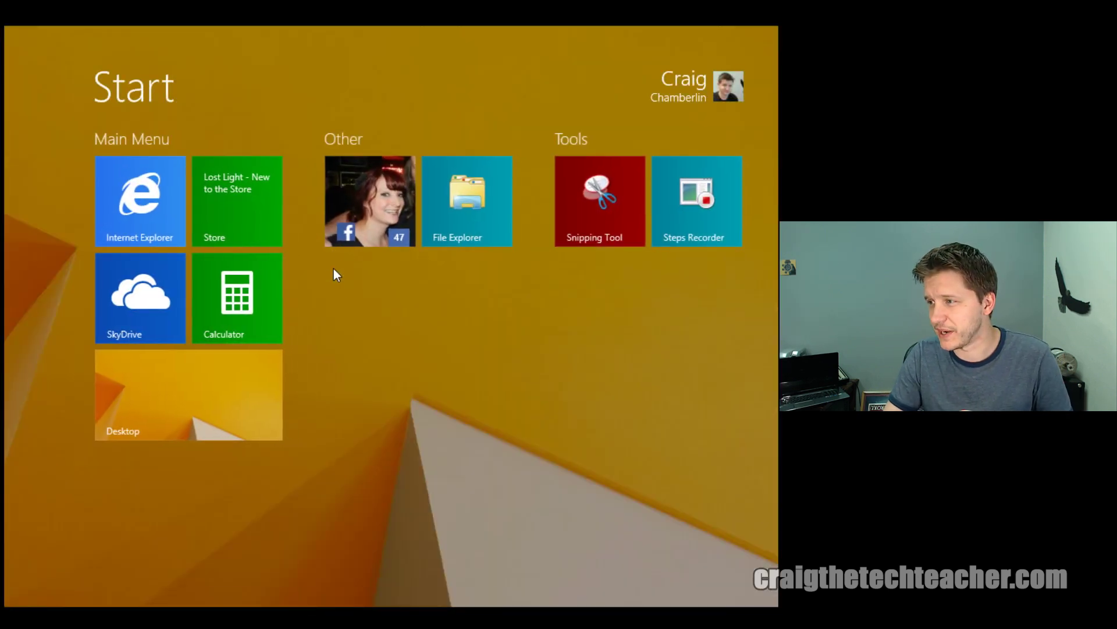
pyautogui.rightClick(372, 218)
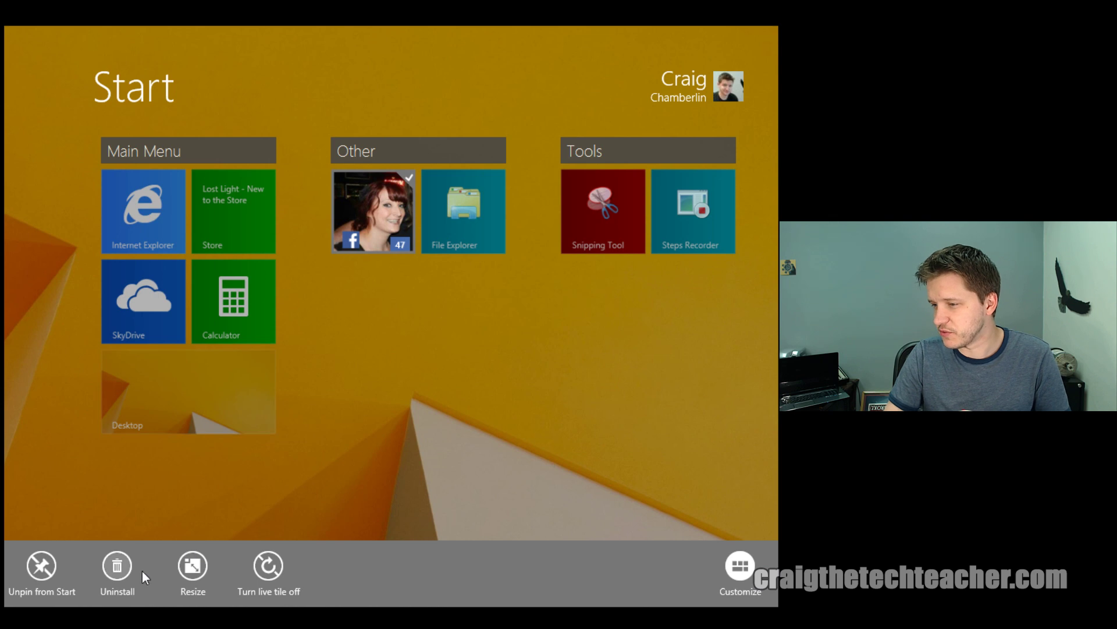
pyautogui.click(122, 567)
pyautogui.click(218, 508)
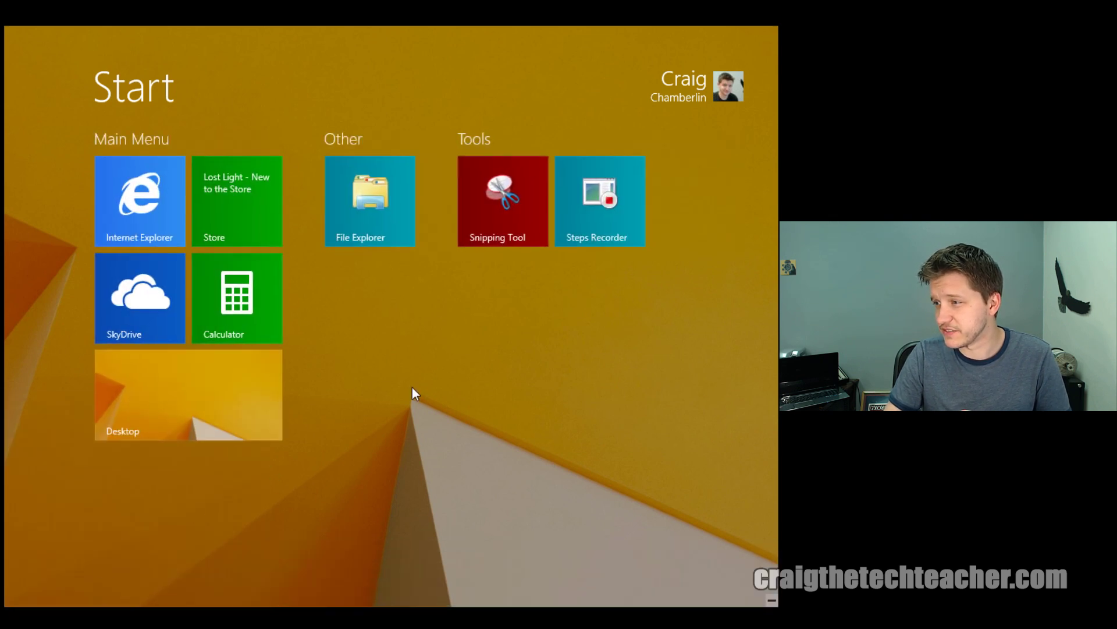